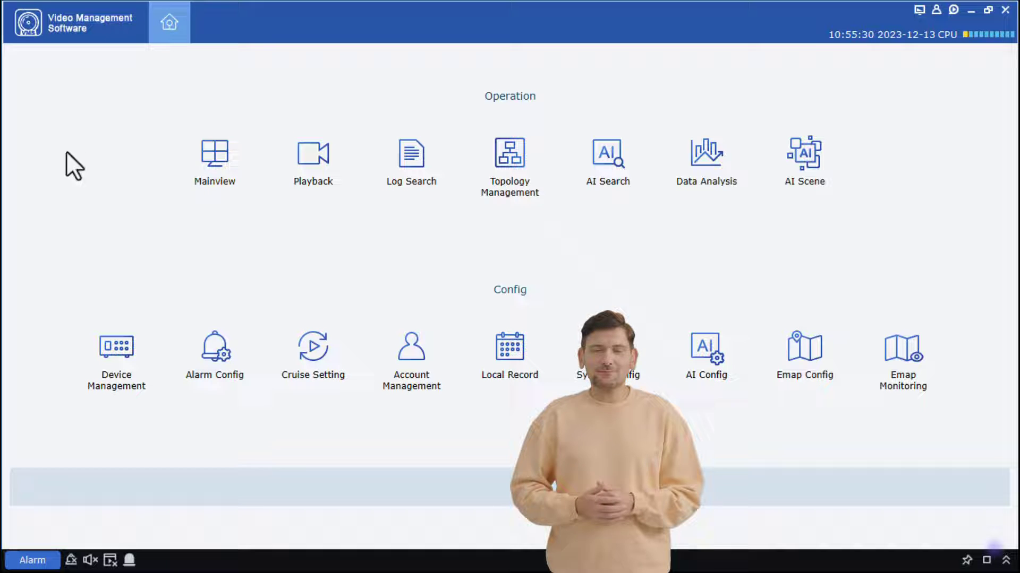
Open Device Management from the home screen
left_click(116, 344)
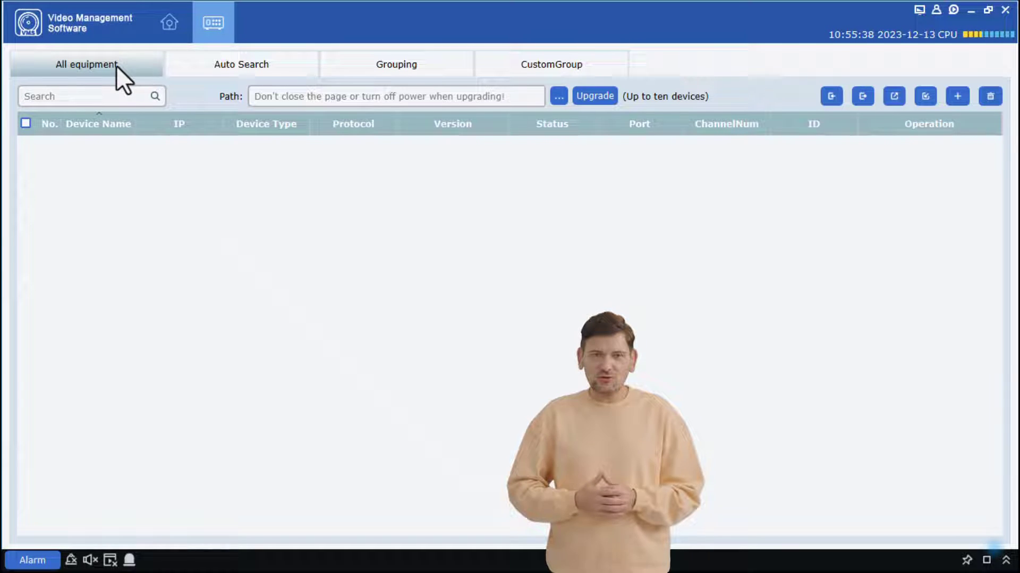
Rerun Auto Search and mark the GSD-NVRFNC4K-08-N recorder at 192.168.50.10
left_click(227, 59)
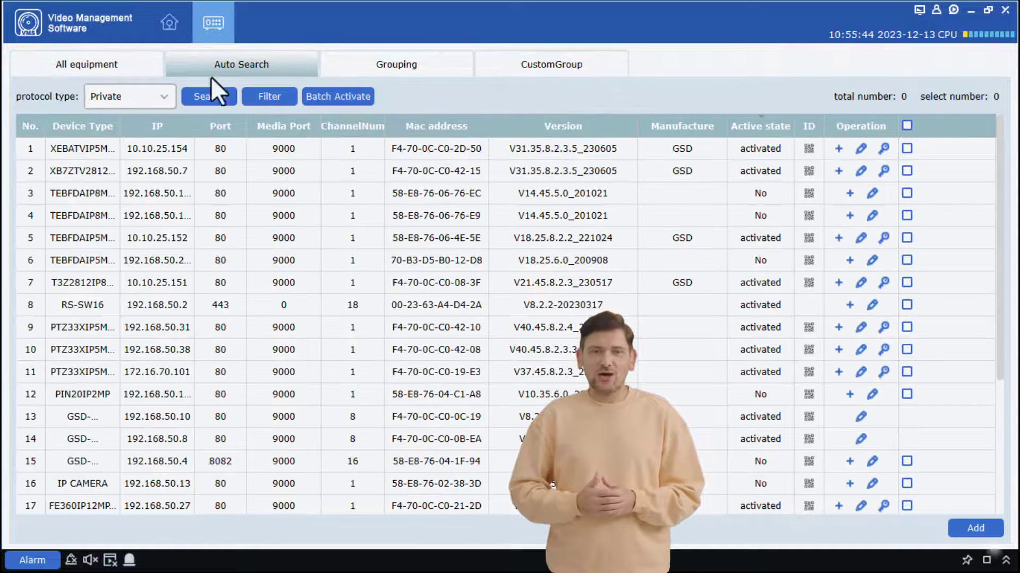
left_click(200, 97)
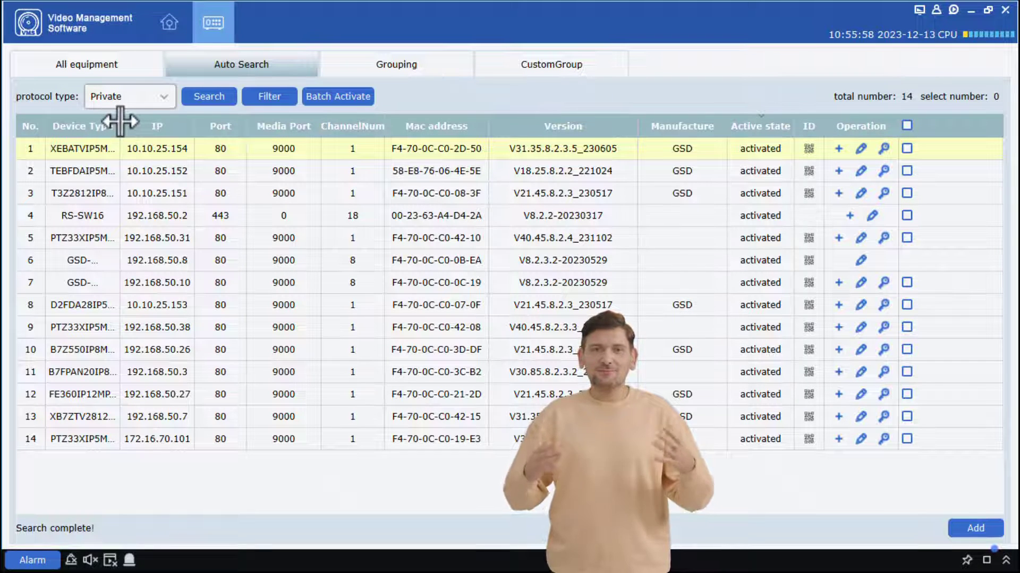
left_click_drag(120, 120, 172, 124)
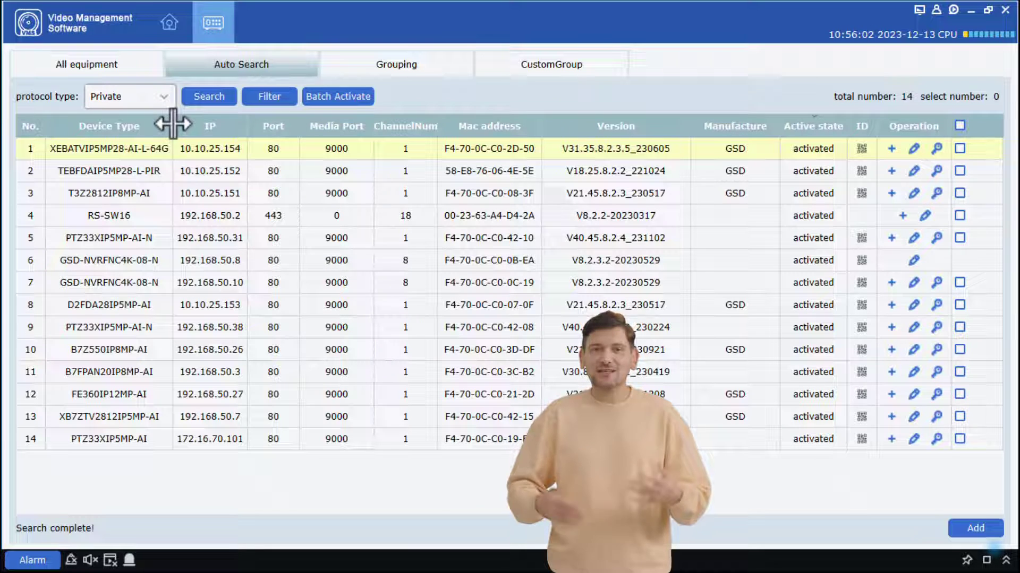
left_click(173, 282)
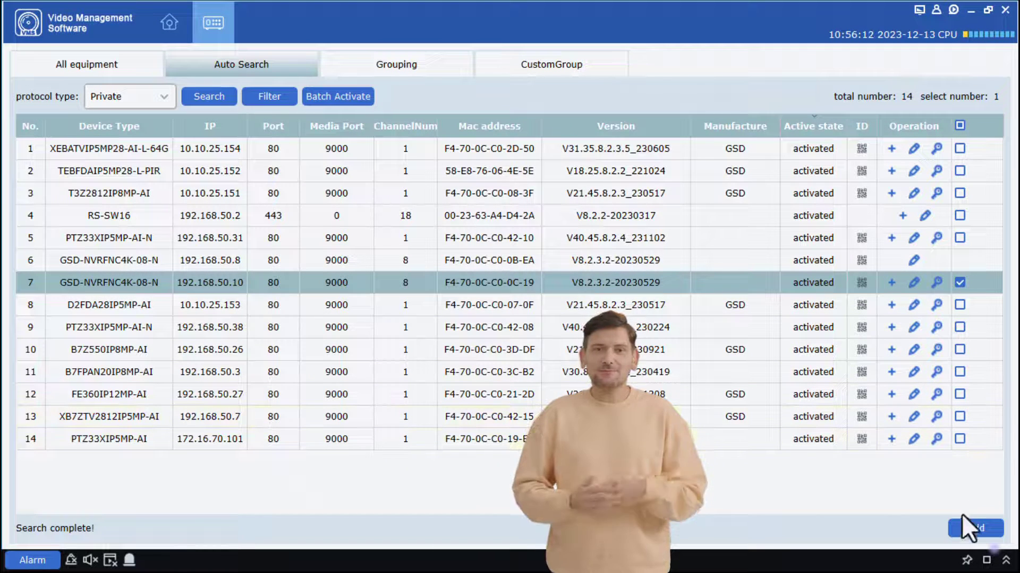
left_click(969, 528)
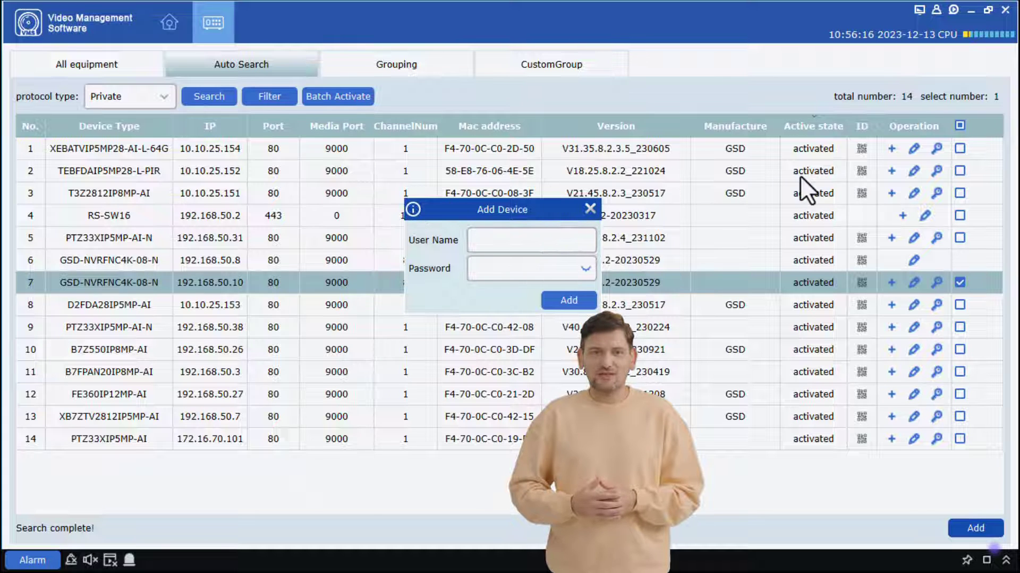
left_click(495, 238)
type("ad")
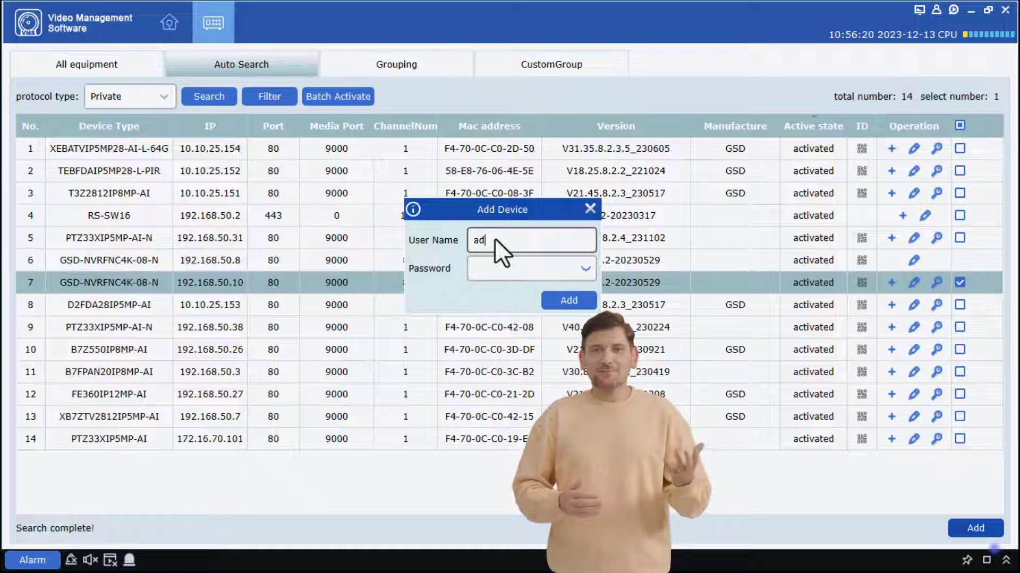
type("min")
key("Tab")
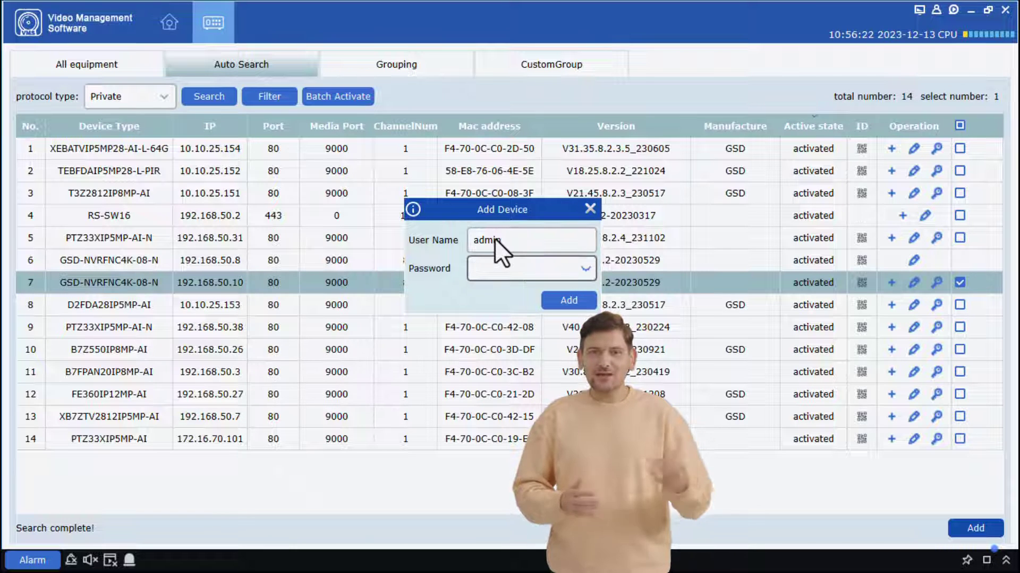
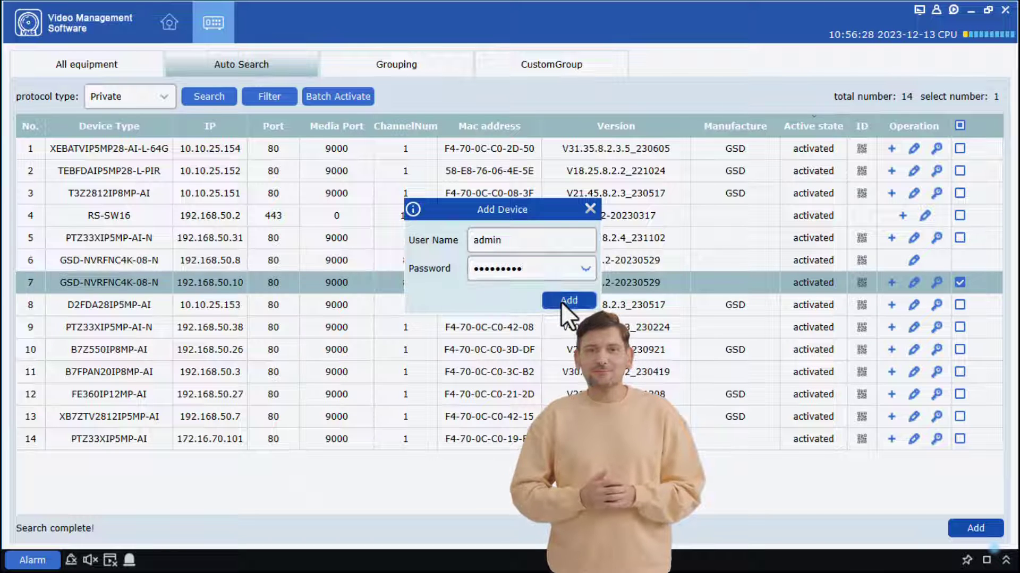
left_click(561, 300)
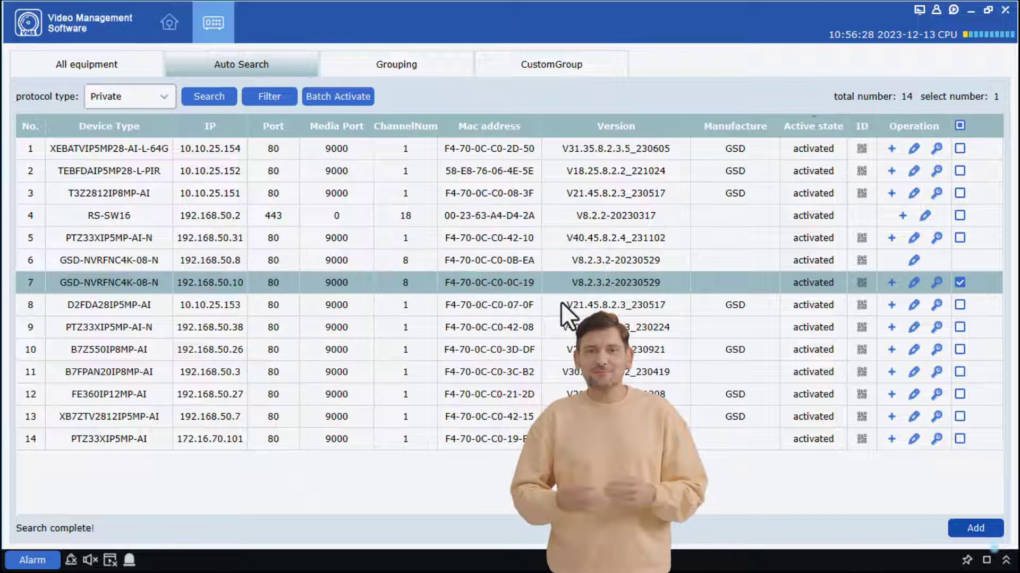
Show All equipment and open the 192.168.50.10 recorder's remote parameter settings
left_click(117, 59)
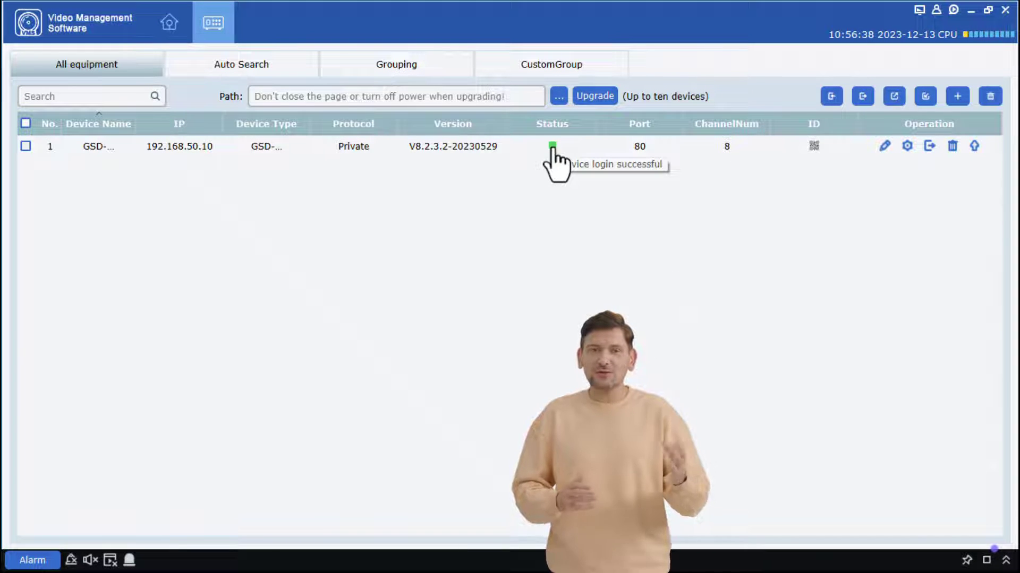
left_click(907, 147)
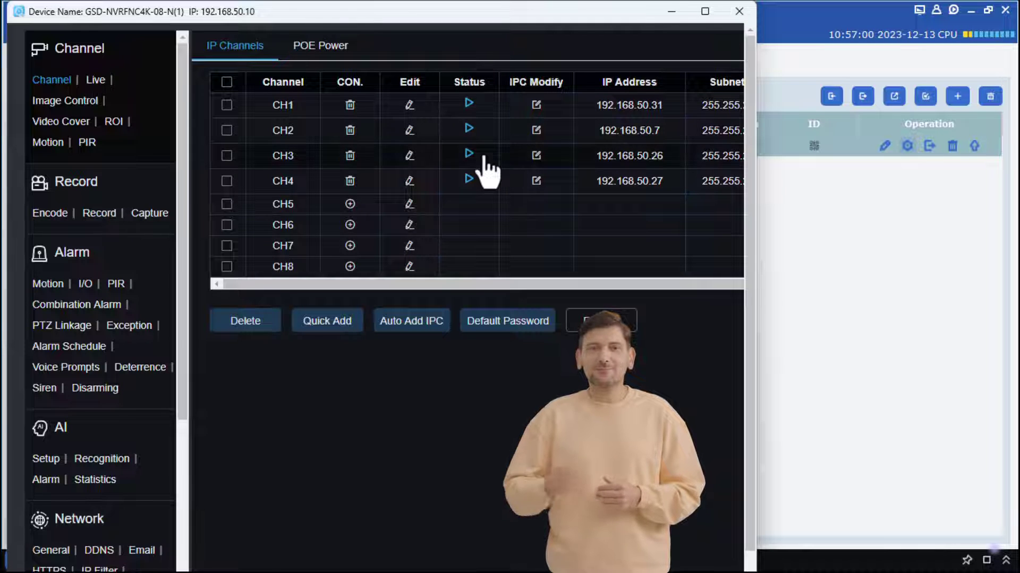
Check the recorder's device name in its details, then reopen its remote parameters
left_click(739, 12)
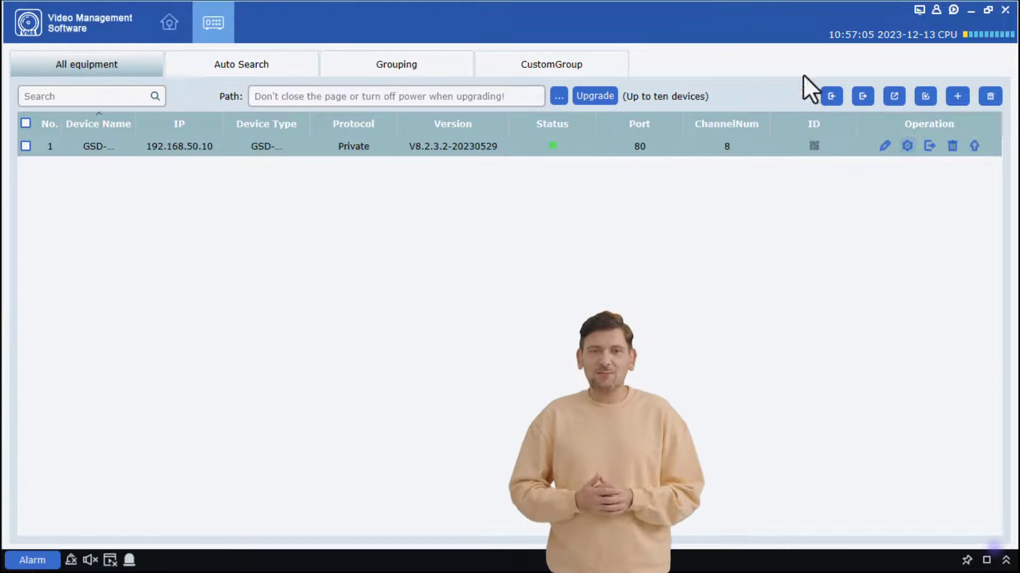
left_click(884, 146)
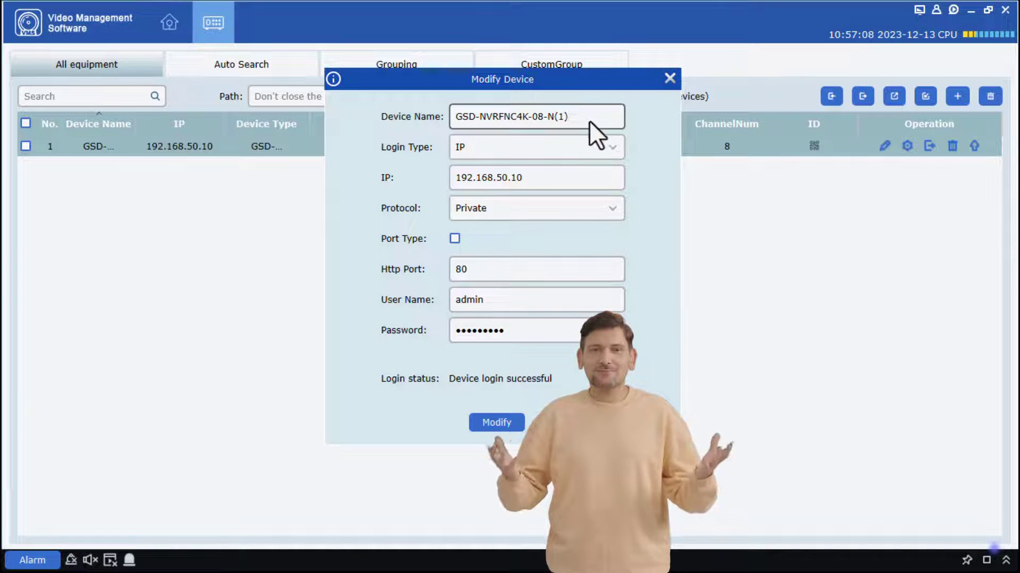
left_click_drag(571, 116, 463, 114)
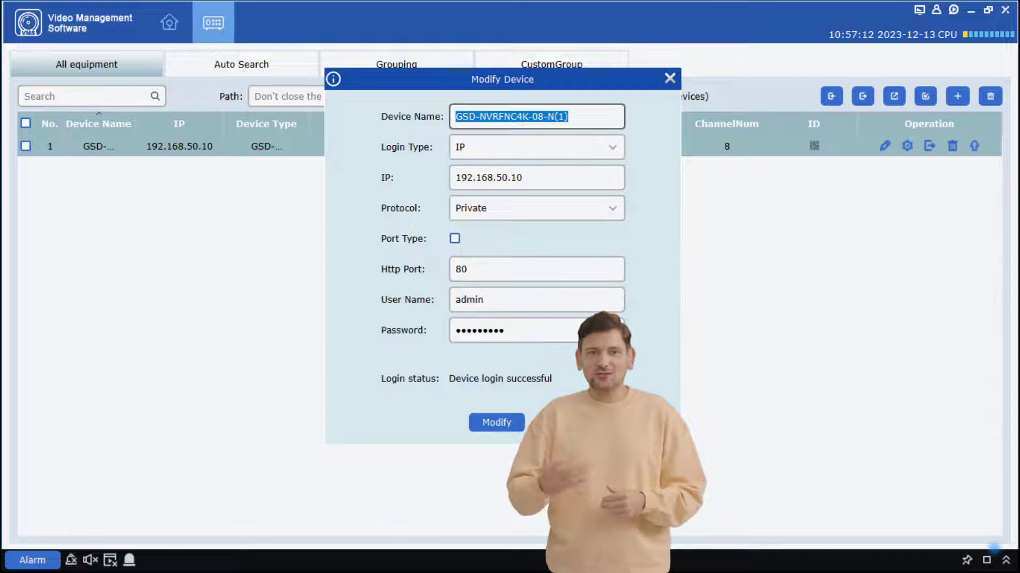
left_click(496, 422)
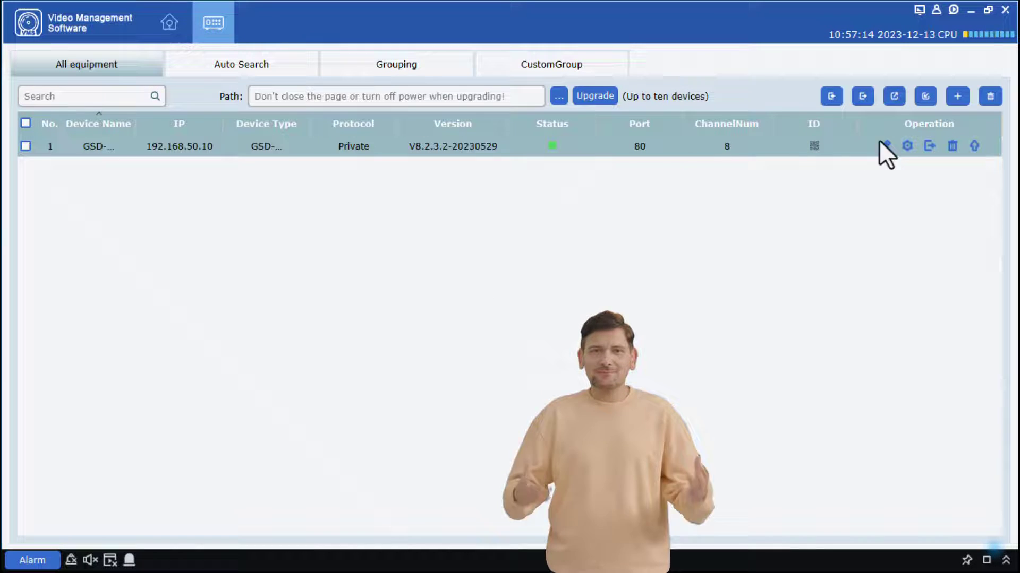
left_click(907, 146)
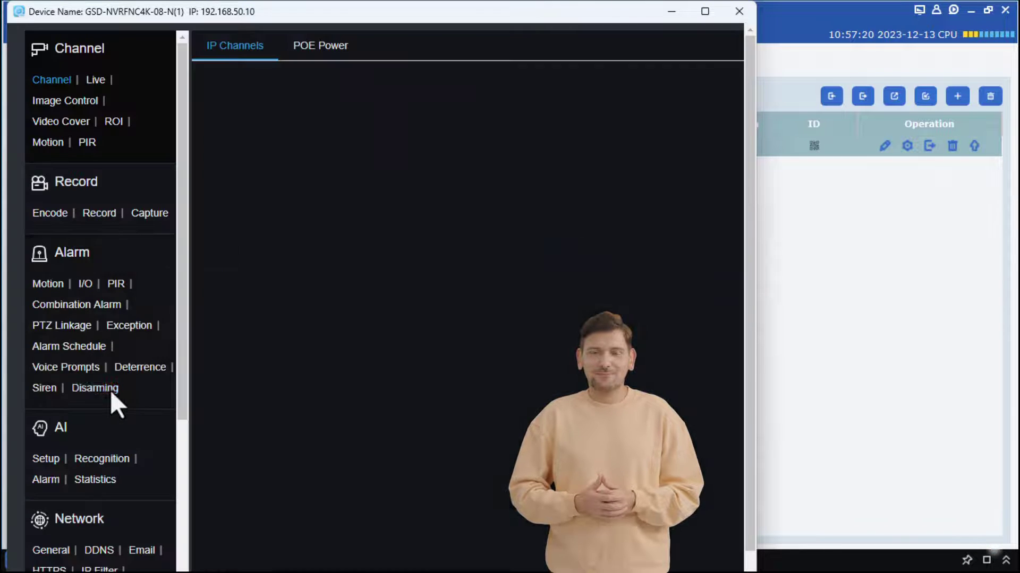
scroll(111, 394, "down", 2)
scroll(112, 394, "down", 3)
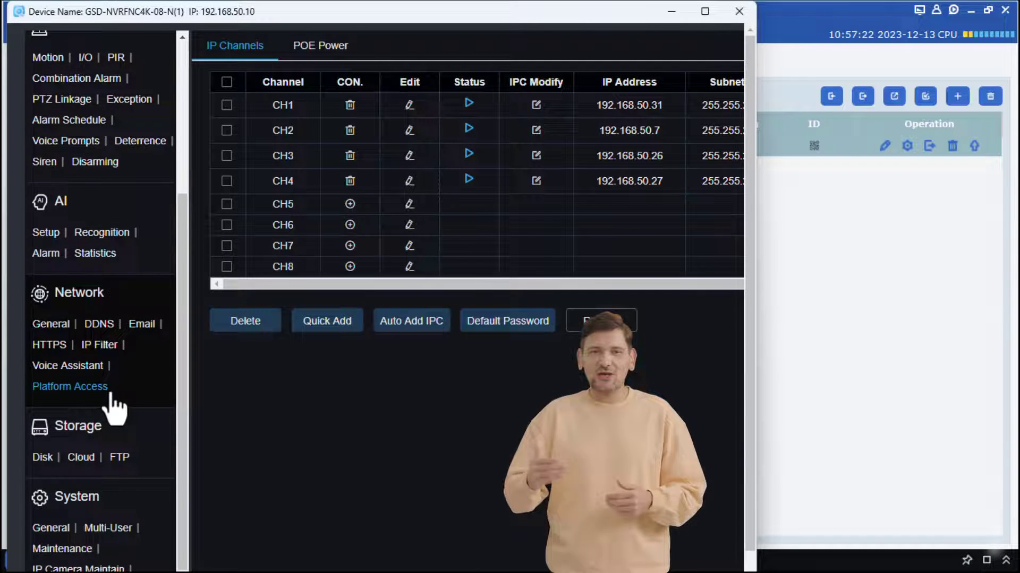
scroll(110, 390, "down", 1)
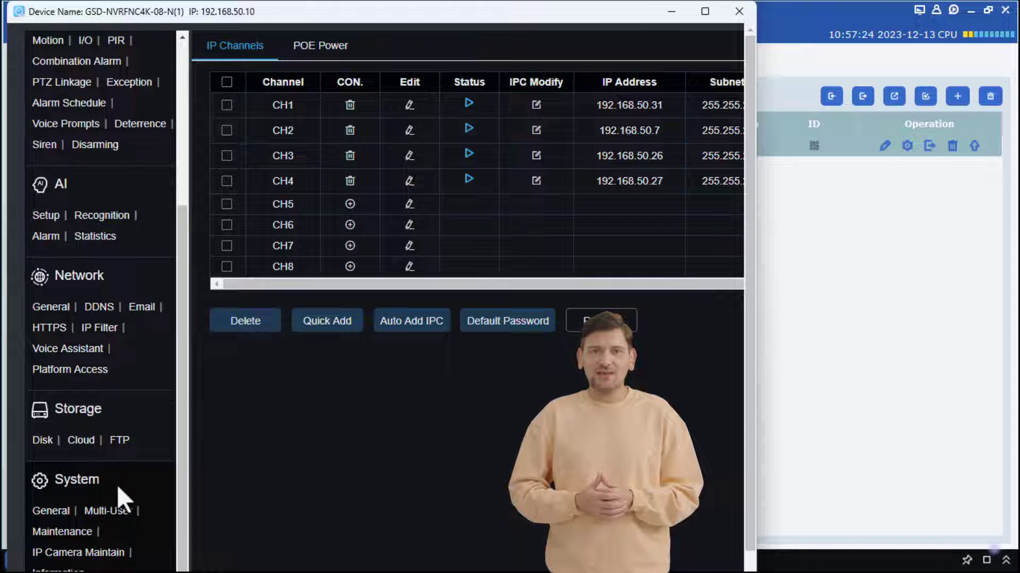
scroll(79, 539, "down", 1)
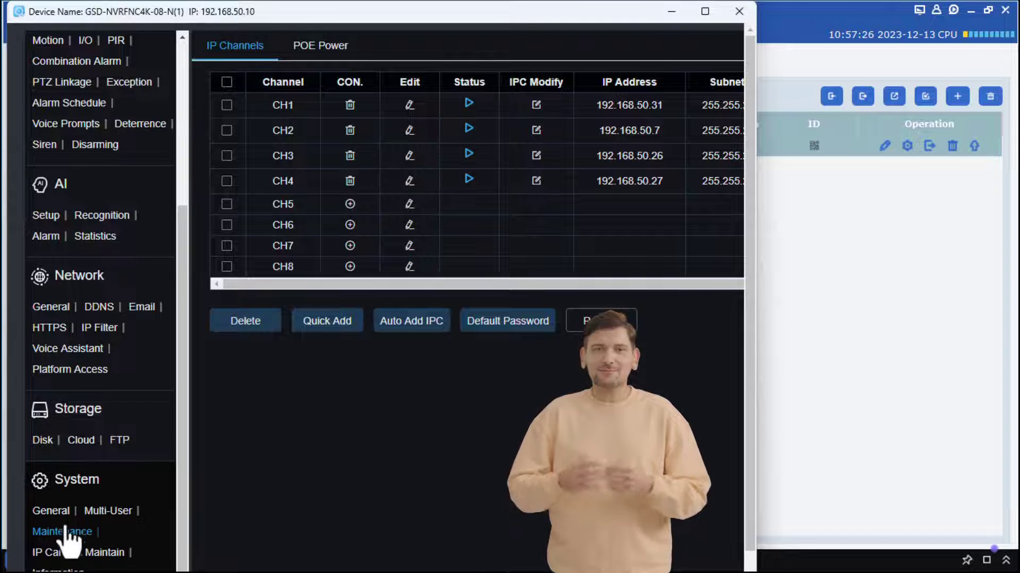
scroll(109, 502, "down", 1)
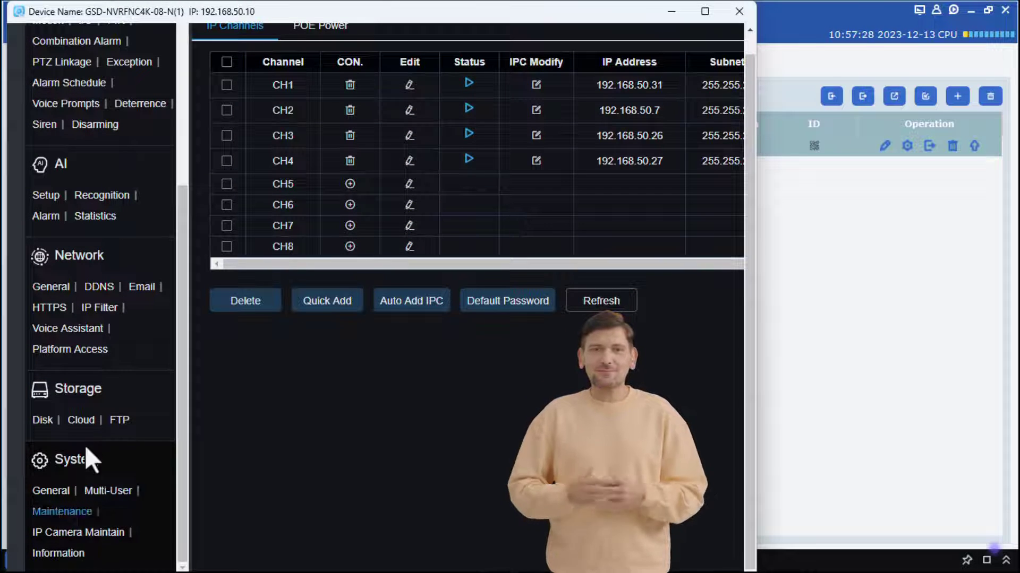
left_click(59, 553)
scroll(432, 396, "down", 3)
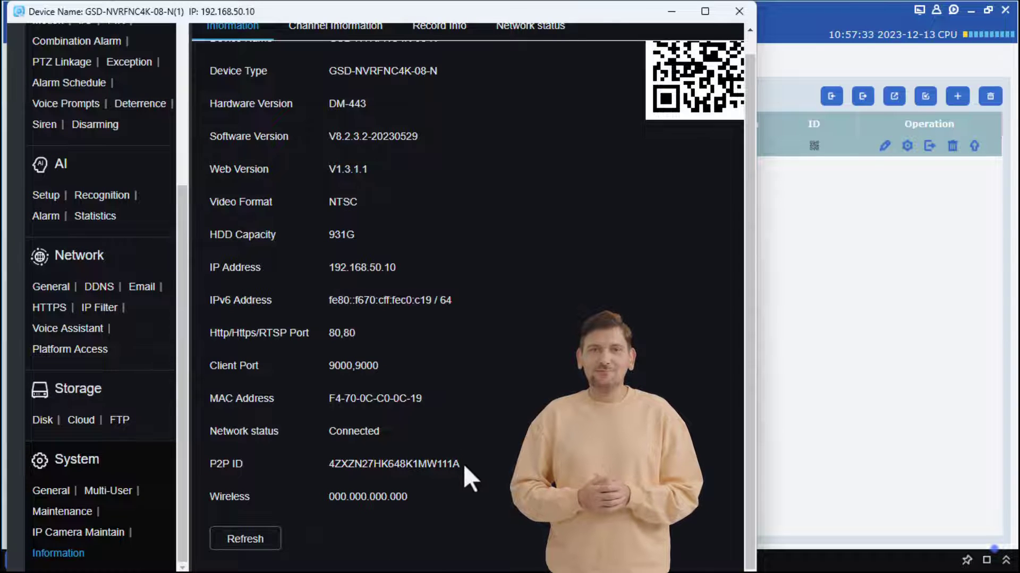
left_click_drag(460, 465, 328, 467)
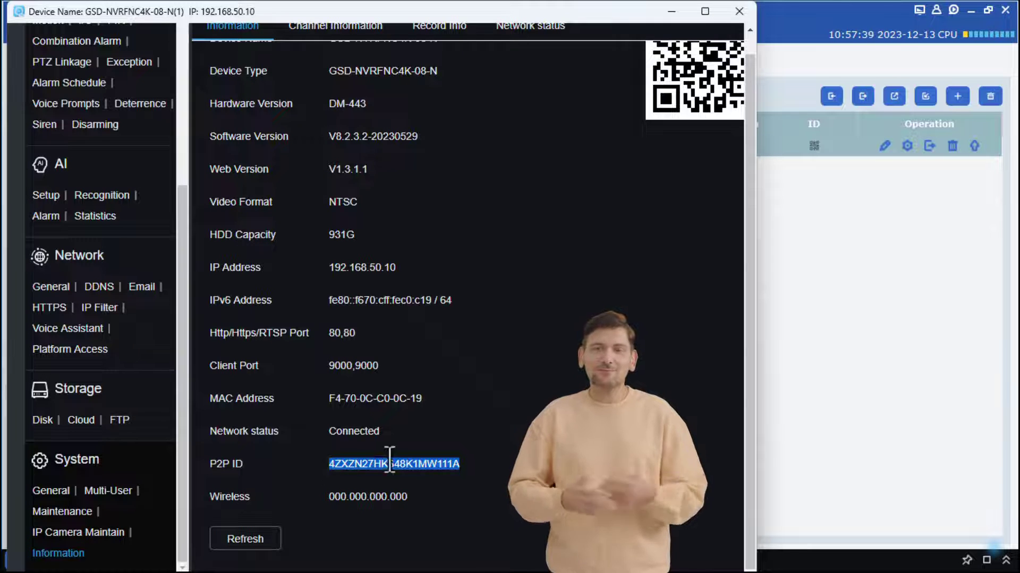
Close the settings and delete the 192.168.50.10 recorder, confirming with Yes
left_click(737, 12)
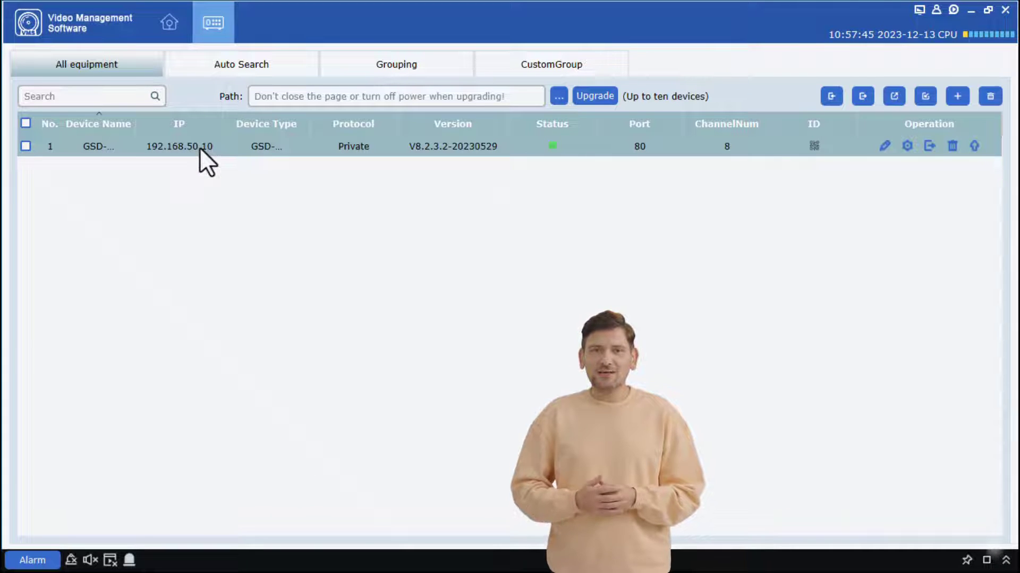
left_click(960, 149)
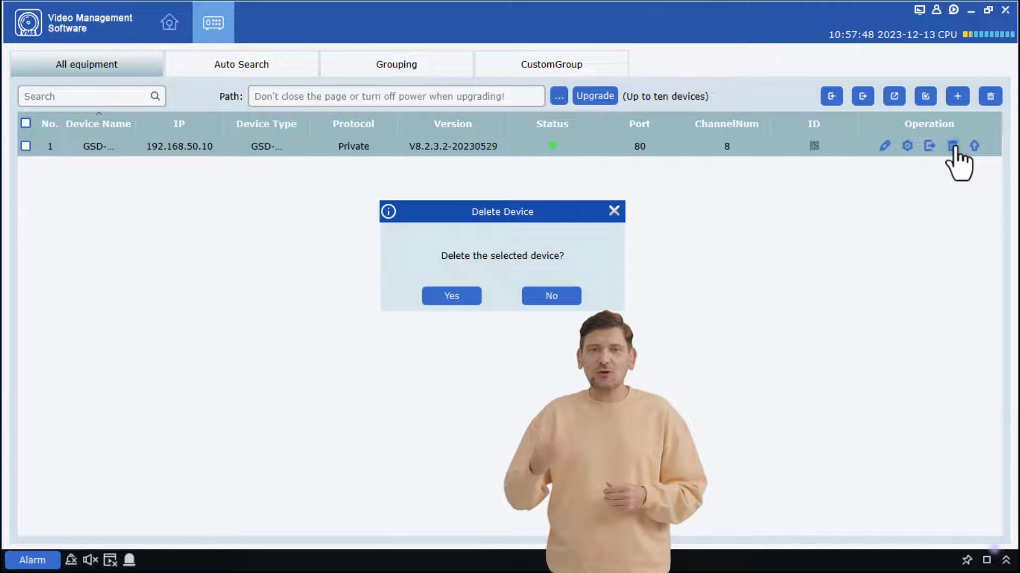
left_click(449, 296)
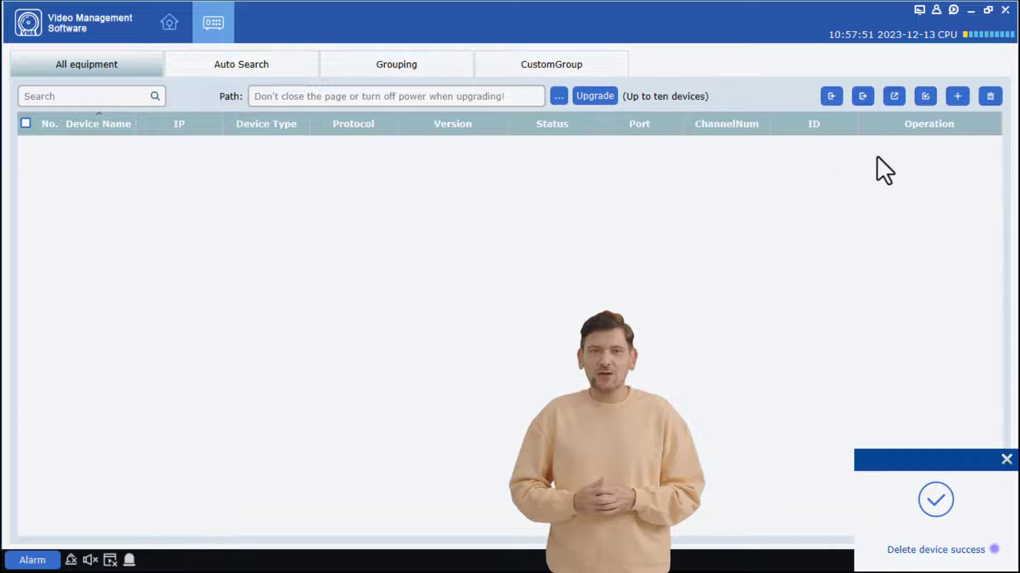
Start a new device named test with Login Type set to ID
left_click(957, 98)
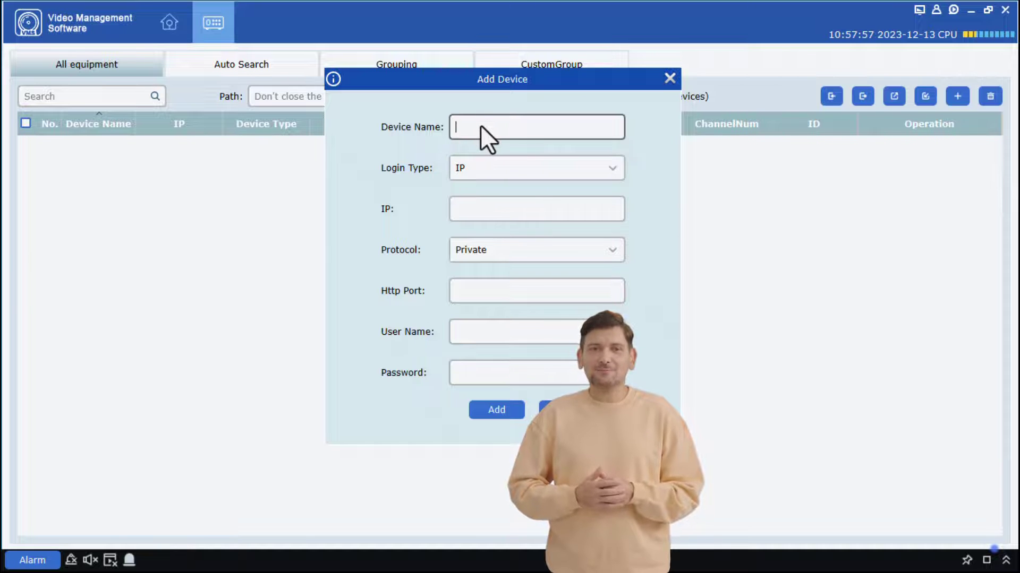
type("test")
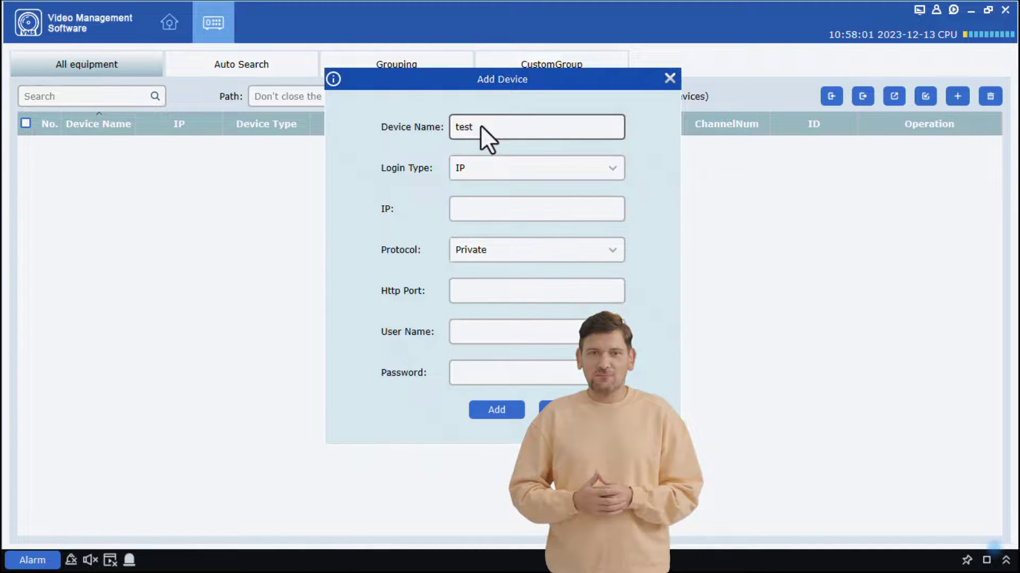
left_click(503, 163)
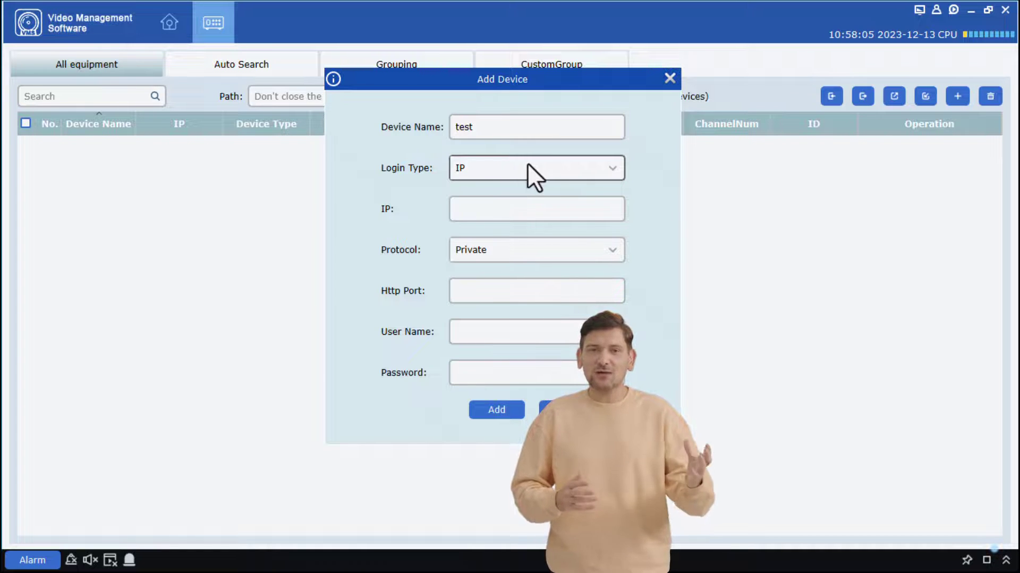
left_click(603, 172)
left_click(541, 218)
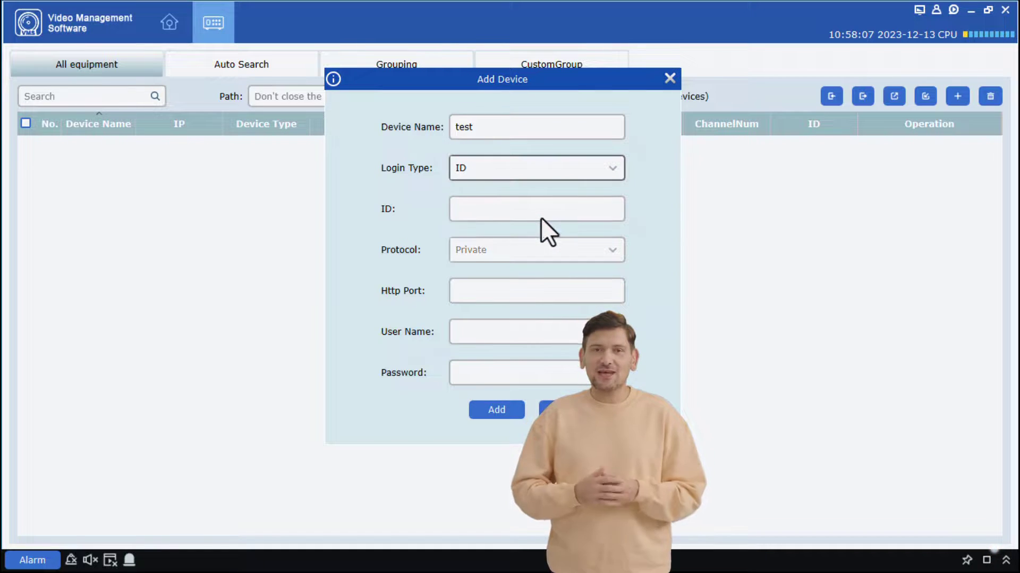
left_click(484, 211)
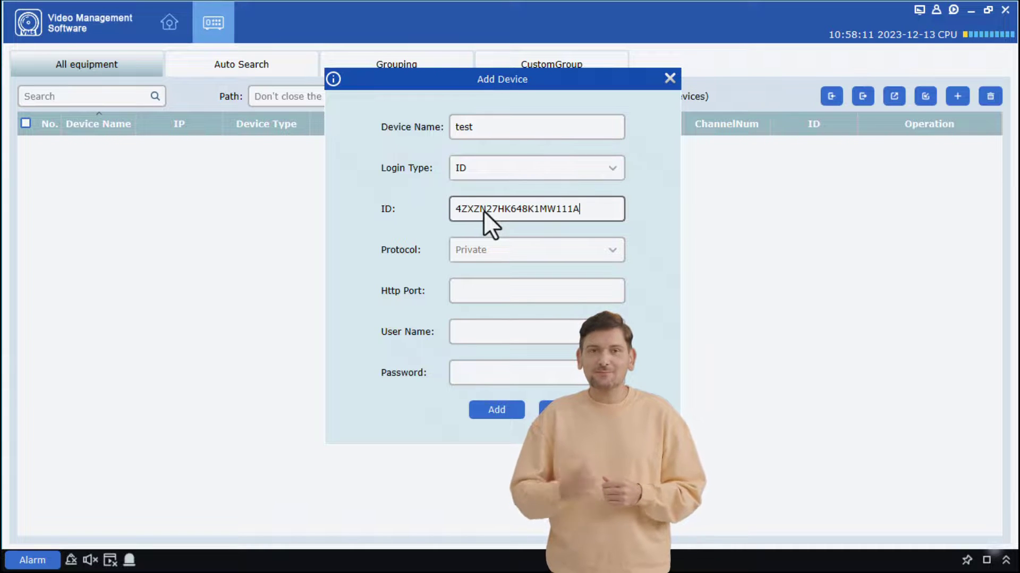
left_click(500, 290)
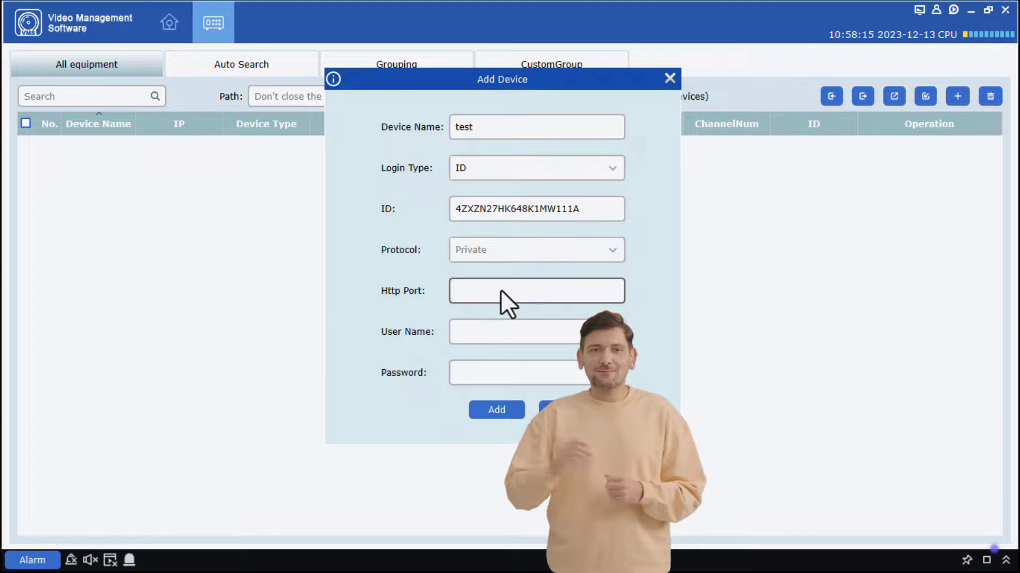
type("80")
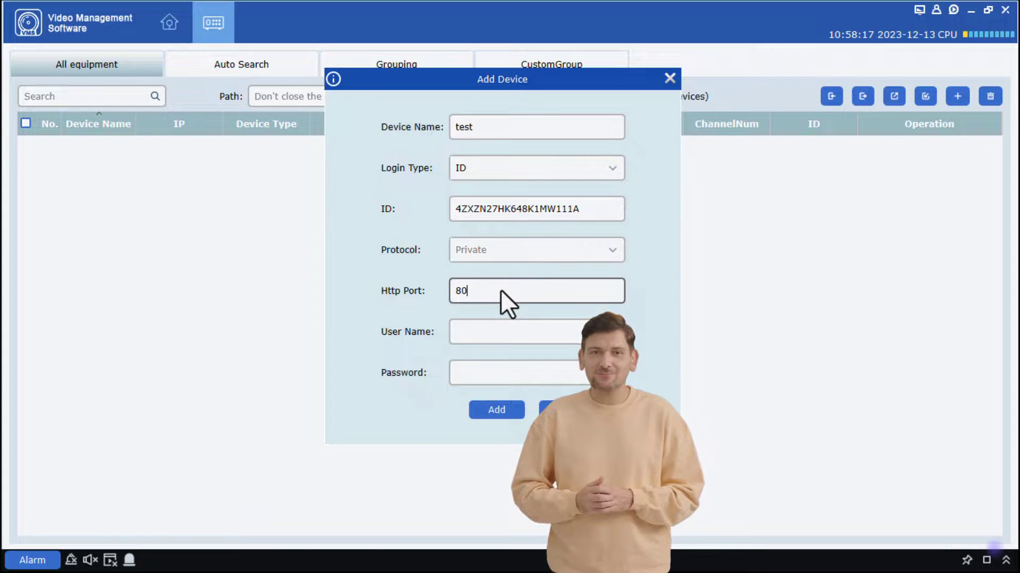
left_click(498, 332)
type("a")
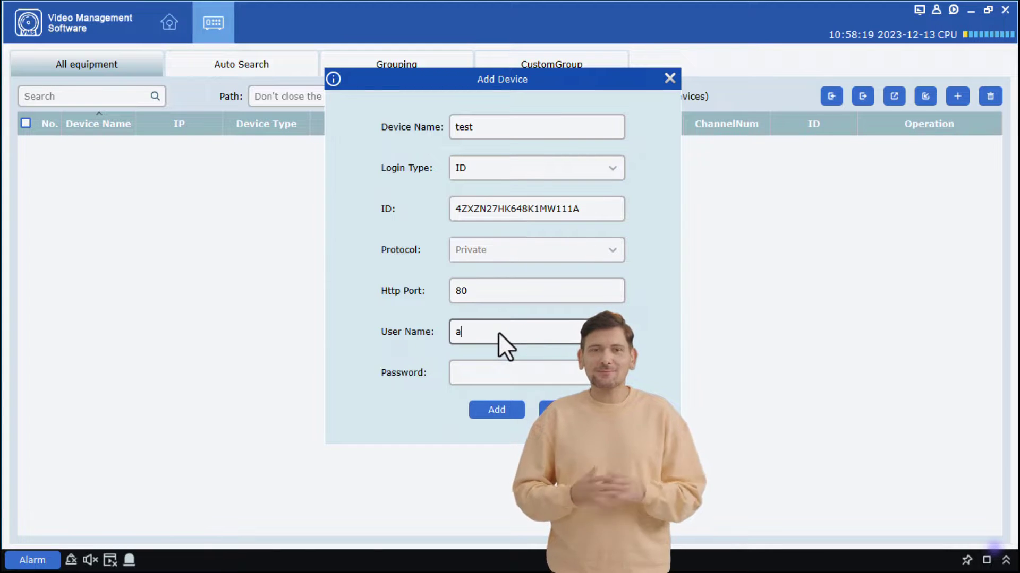
type("dmin")
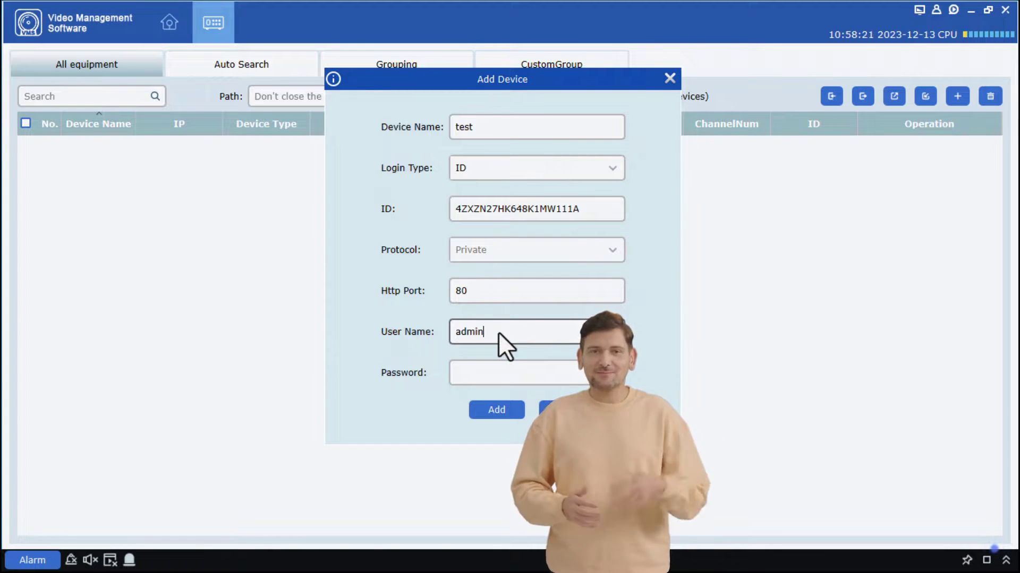
key("Tab")
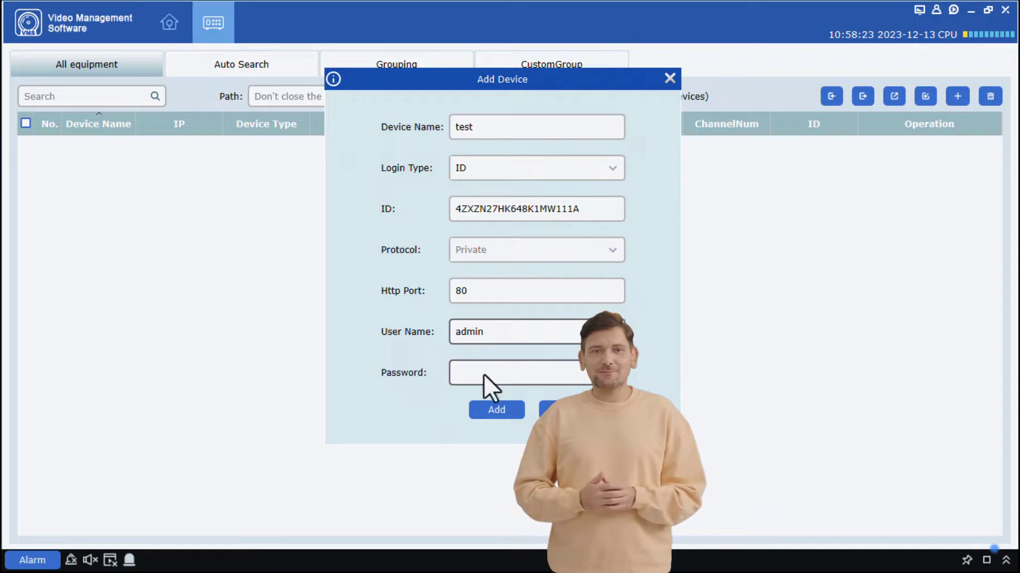
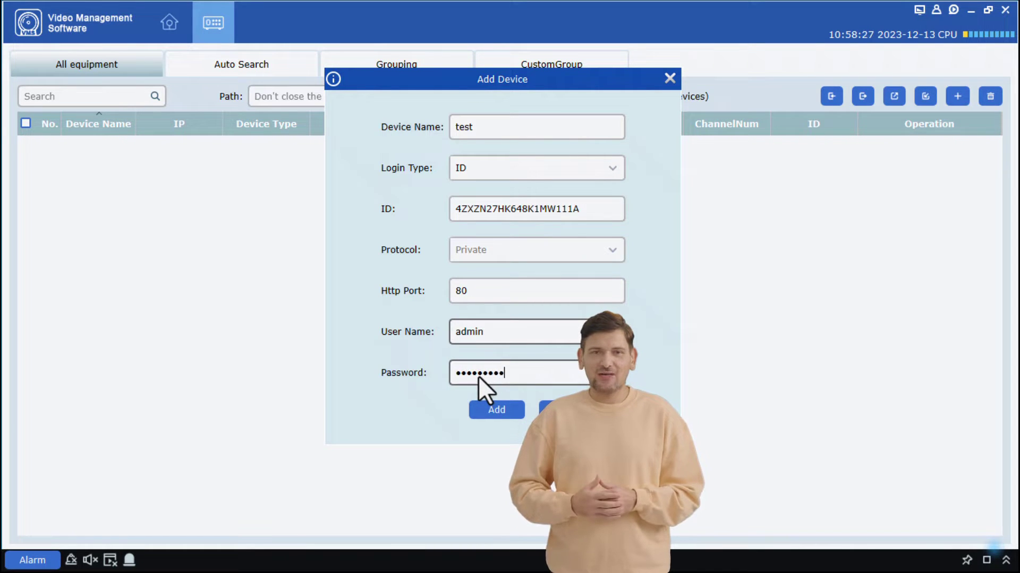
left_click(494, 410)
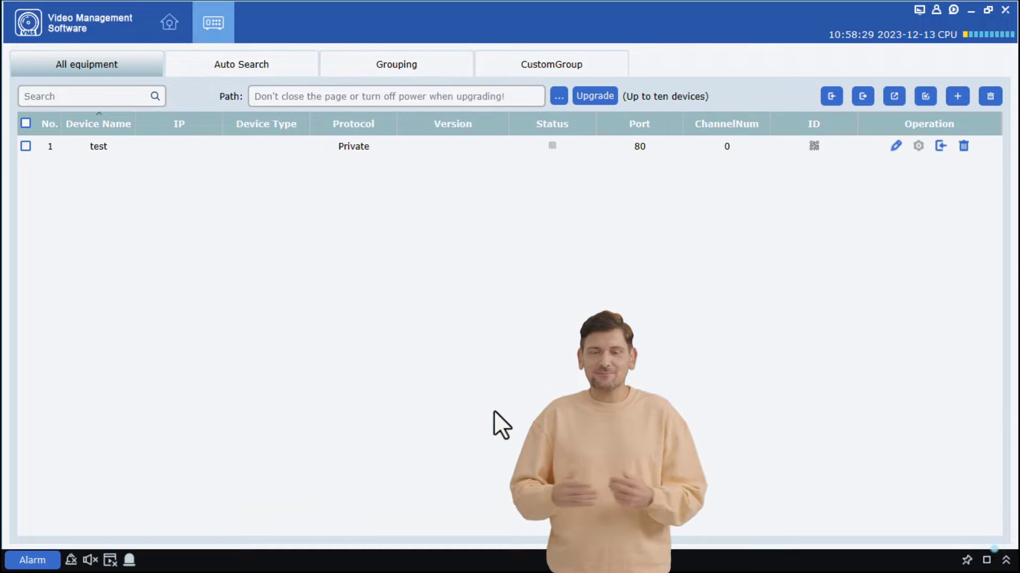